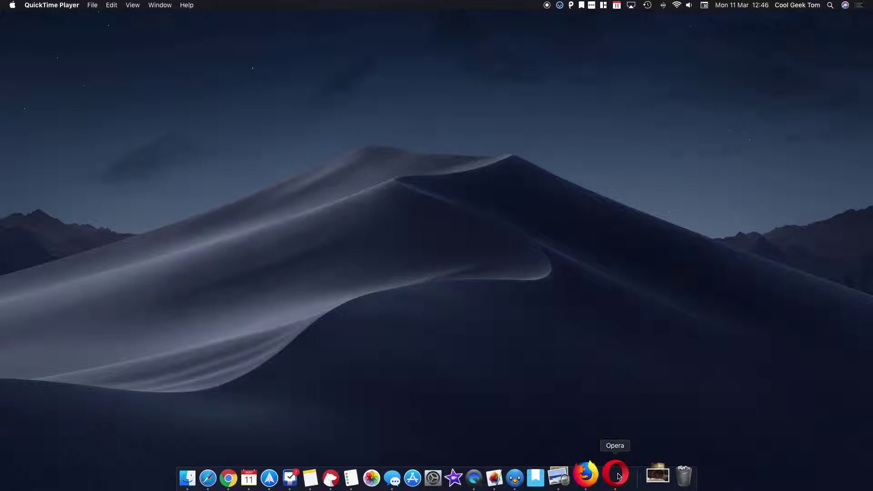
# Launch Safari and confirm 'Show Develop menu in menu bar' is checked in Advanced preferences
pyautogui.click(235, 476)
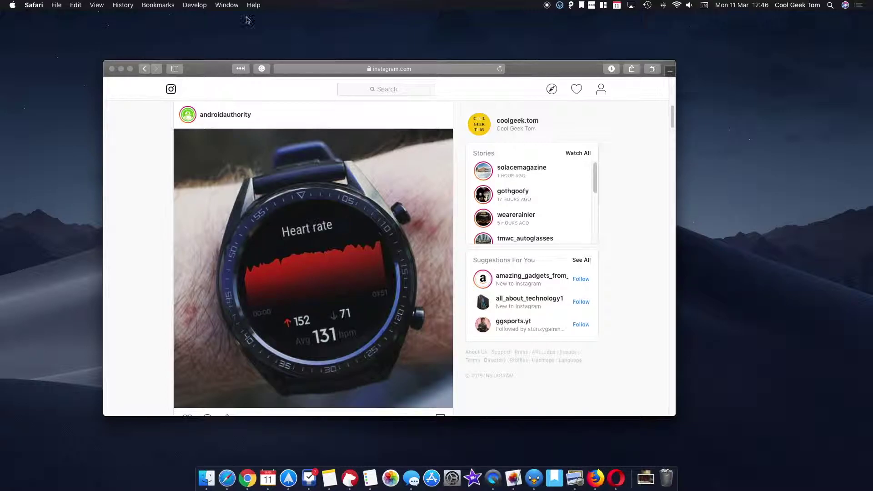
pyautogui.click(201, 8)
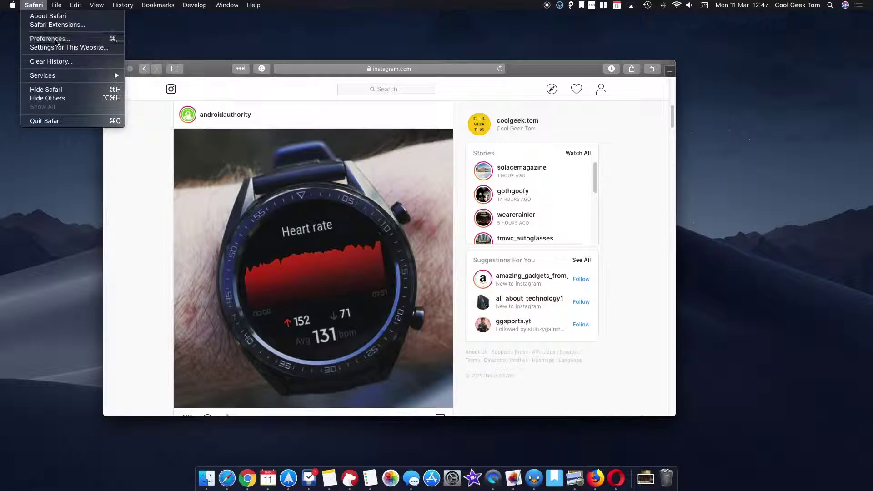
pyautogui.click(49, 38)
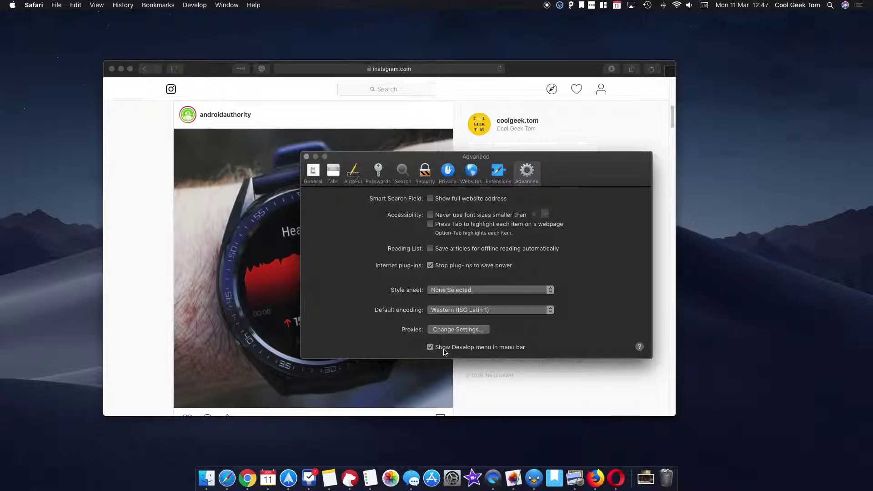
pyautogui.click(306, 157)
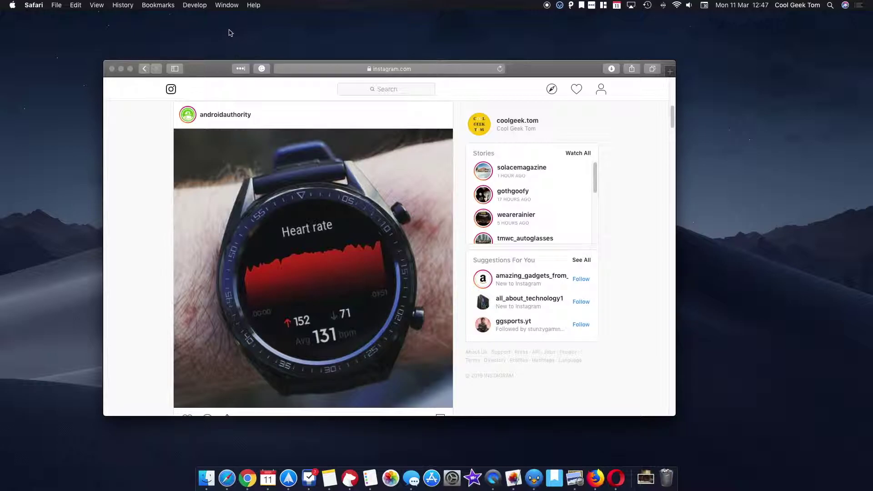
# Set Safari's user agent to Safari — iOS 11.3 — iPhone so Instagram reloads as mobile
pyautogui.click(195, 5)
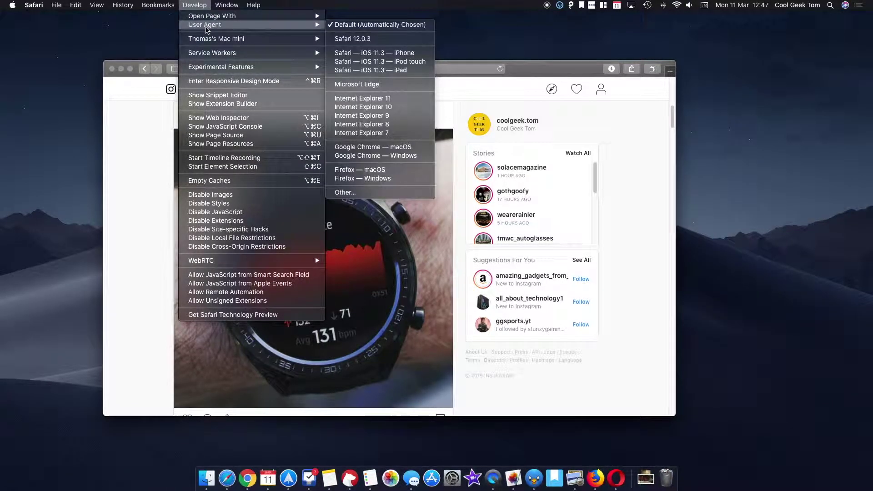
pyautogui.moveTo(205, 25)
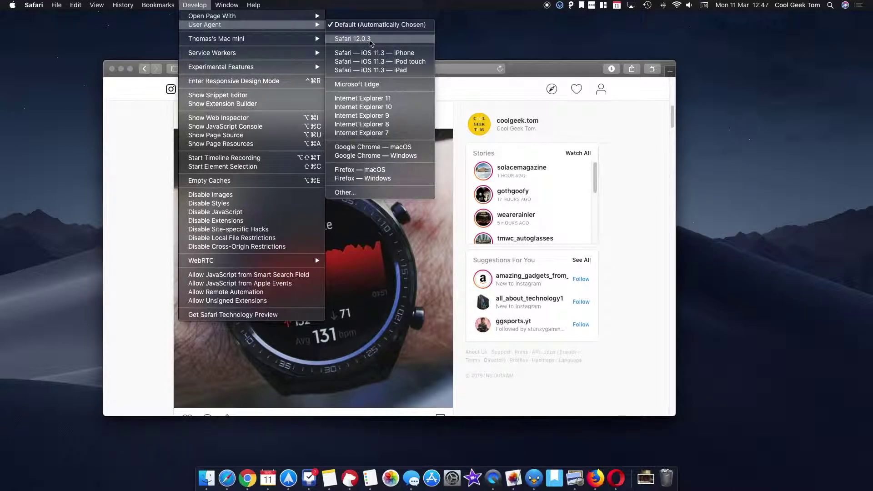
pyautogui.moveTo(374, 52)
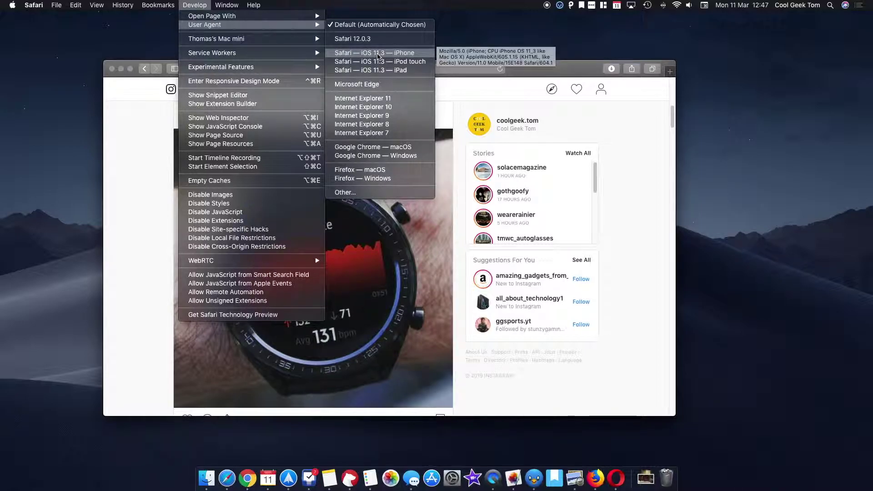
pyautogui.click(379, 55)
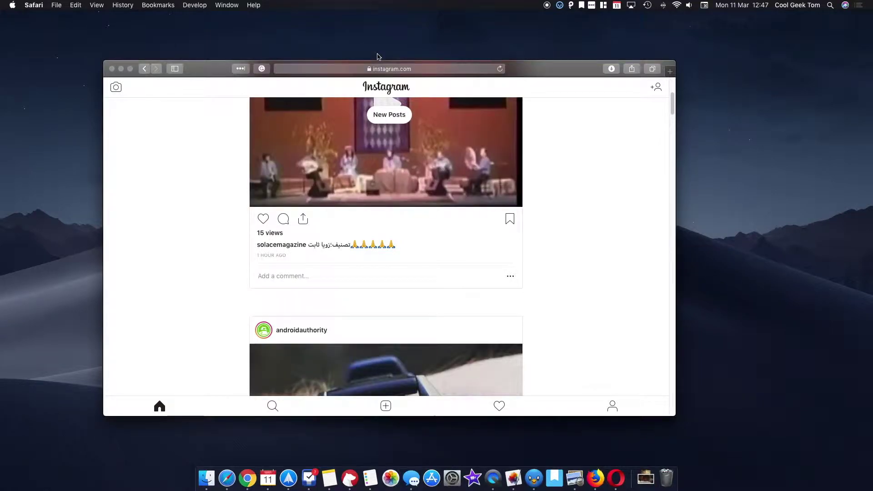
pyautogui.scroll(-1, 402, 362)
pyautogui.scroll(-4, 401, 356)
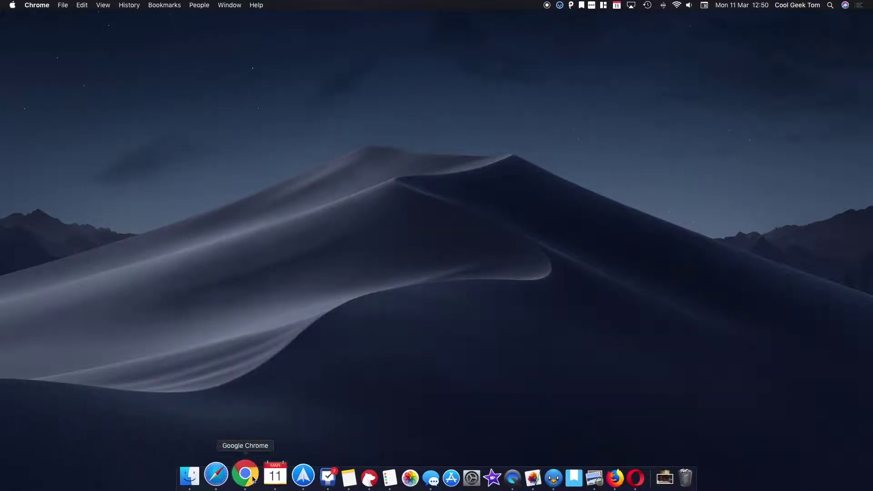
# Bring up Chrome's Instagram window and enable mobile device emulation in Developer Tools
pyautogui.rightClick(248, 477)
pyautogui.click(281, 372)
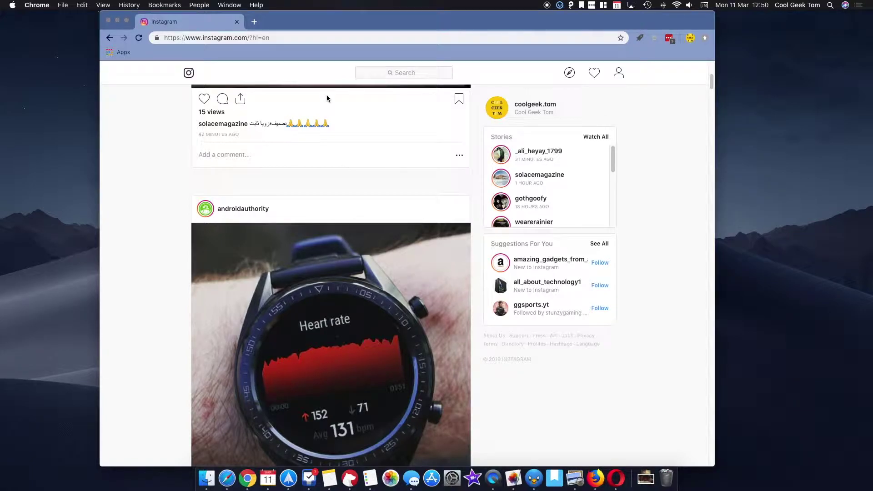
pyautogui.click(103, 5)
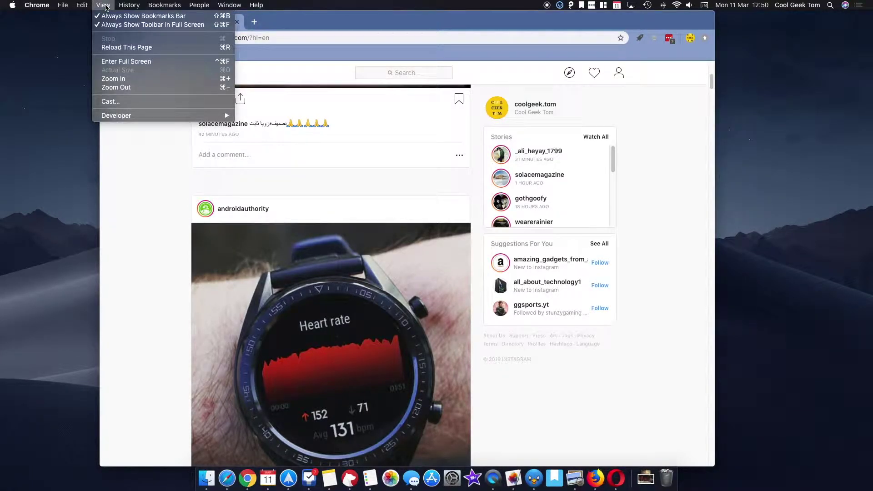
pyautogui.moveTo(116, 116)
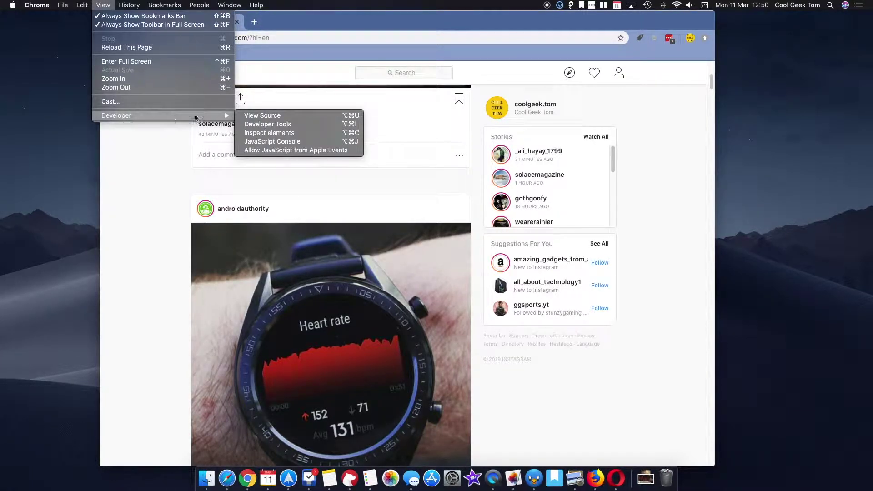
pyautogui.click(260, 125)
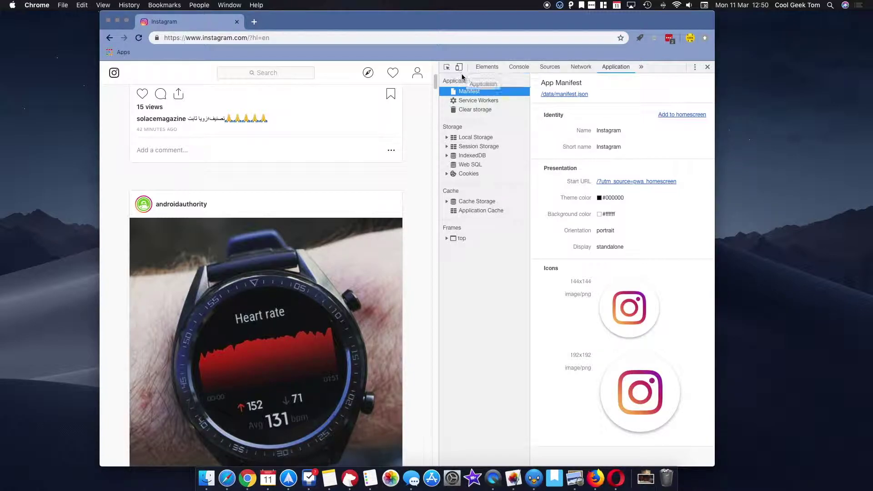
pyautogui.click(459, 67)
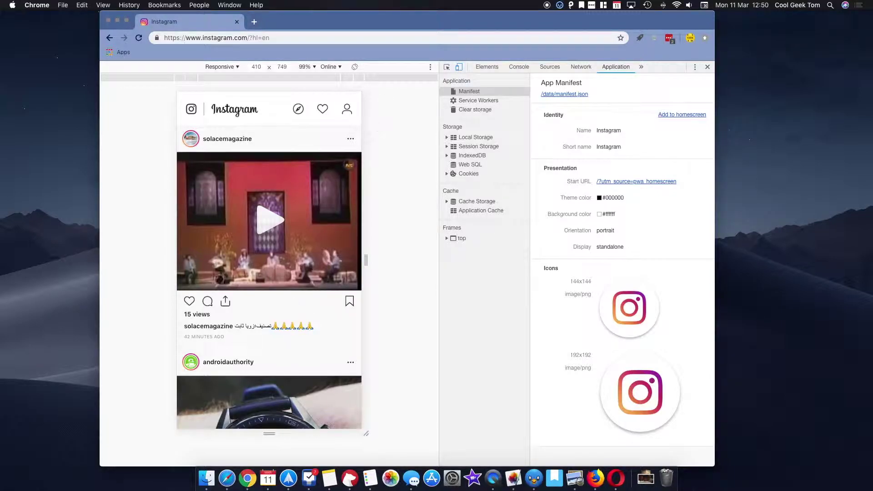
# Emulate an iPhone X, reload Instagram into its mobile layout, then minimise Chrome
pyautogui.click(238, 69)
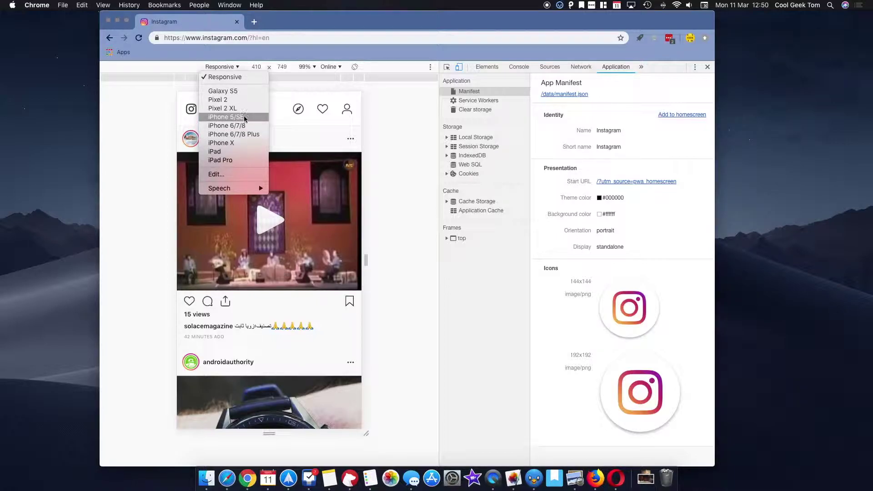
pyautogui.click(244, 145)
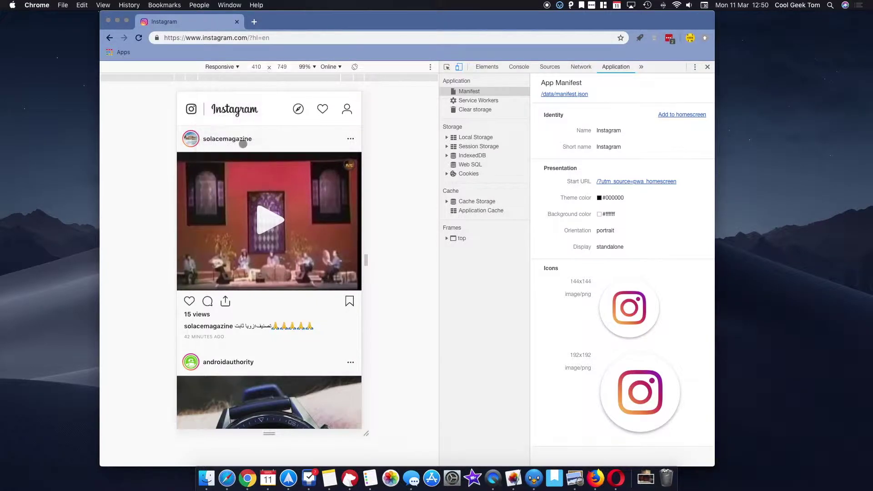
pyautogui.click(140, 38)
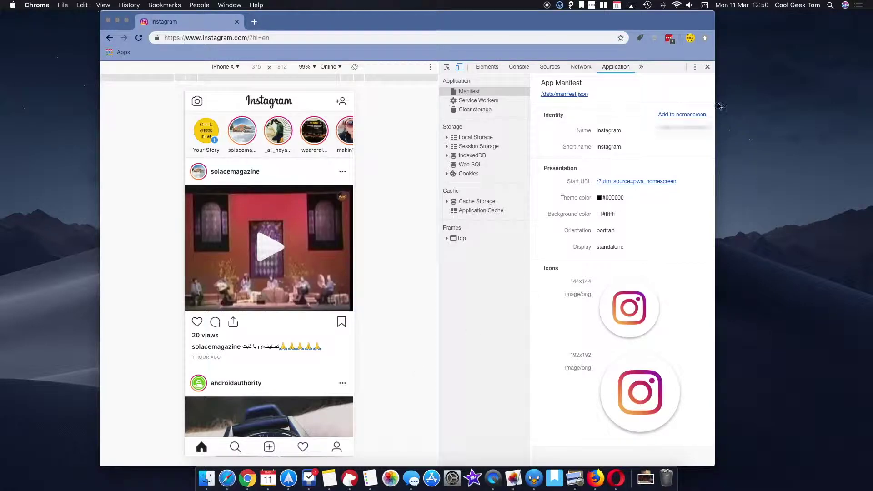
pyautogui.click(707, 66)
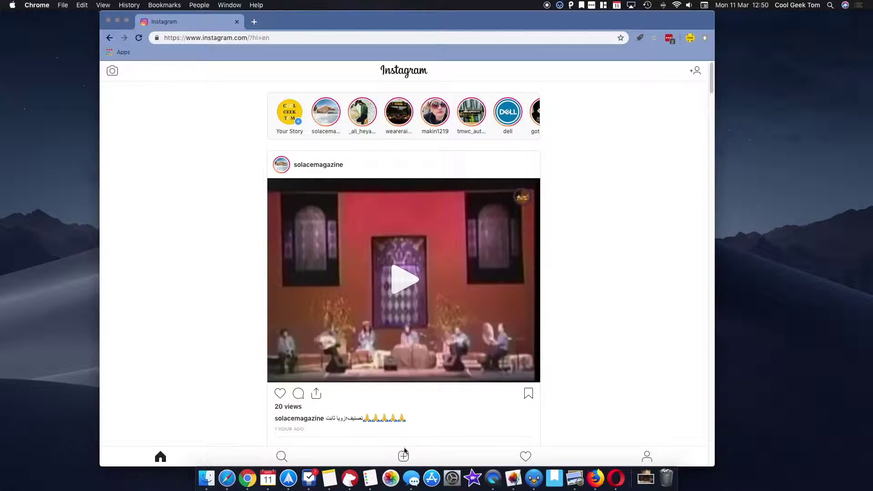
pyautogui.click(116, 22)
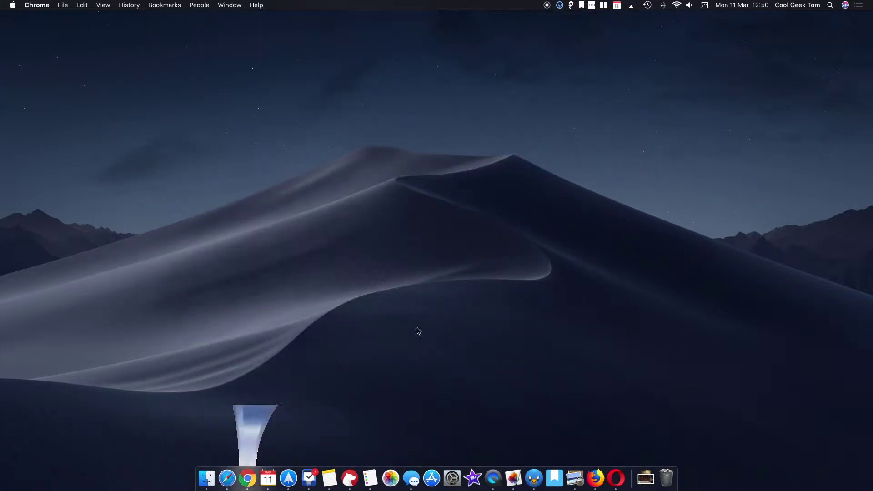
# Bring up Firefox's Instagram window and turn on Responsive Design Mode
pyautogui.click(596, 471)
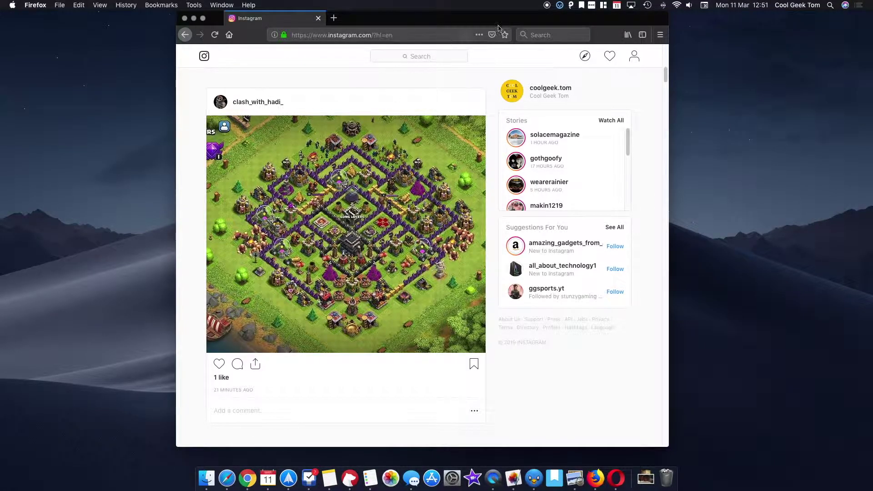
pyautogui.click(195, 5)
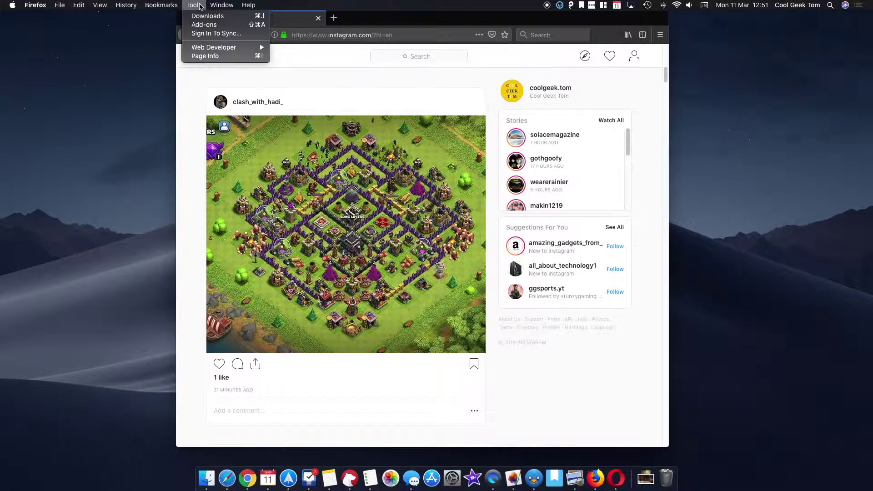
pyautogui.click(662, 36)
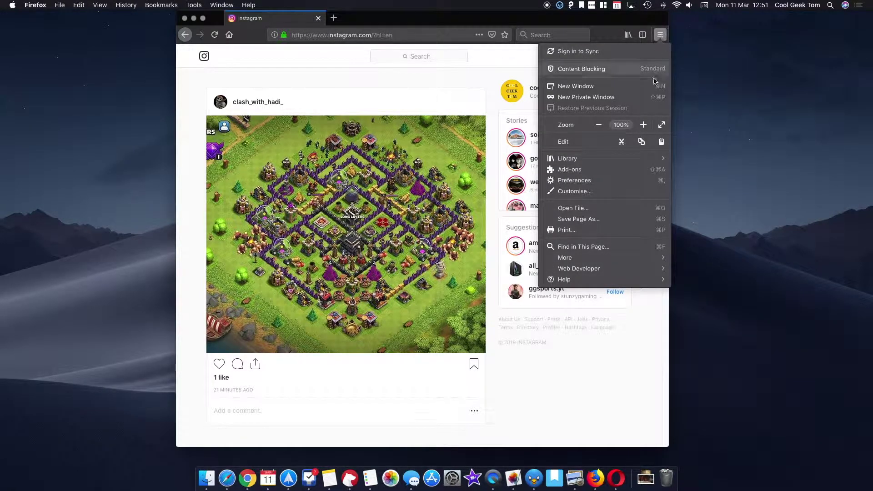
pyautogui.click(601, 269)
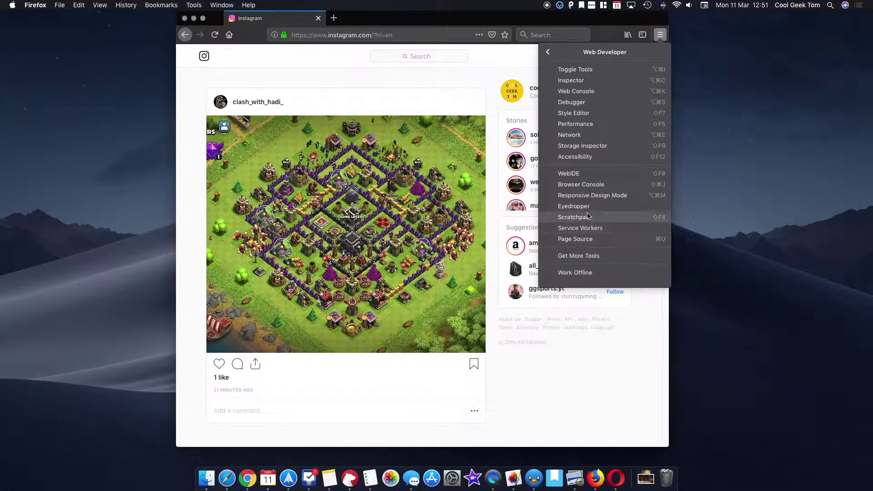
pyautogui.click(592, 196)
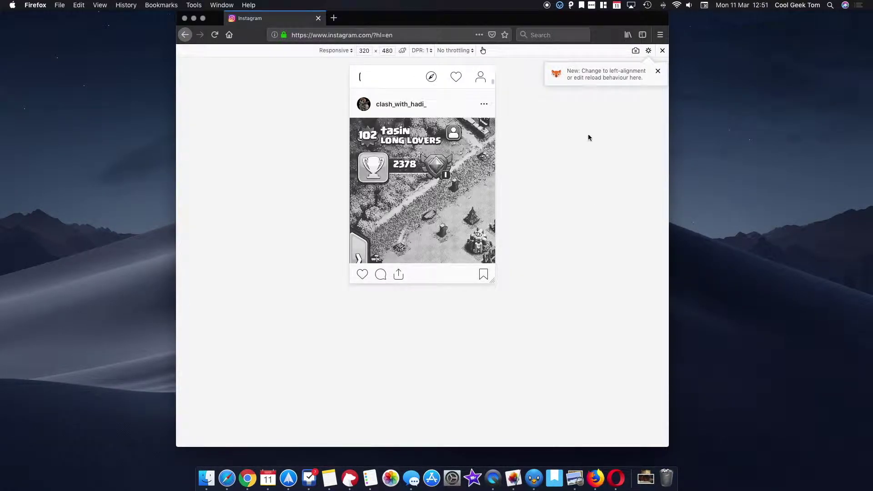
# Emulate an iPhone X/XS, reload Instagram into its mobile layout, minimize Firefox and switch to Opera
pyautogui.click(351, 51)
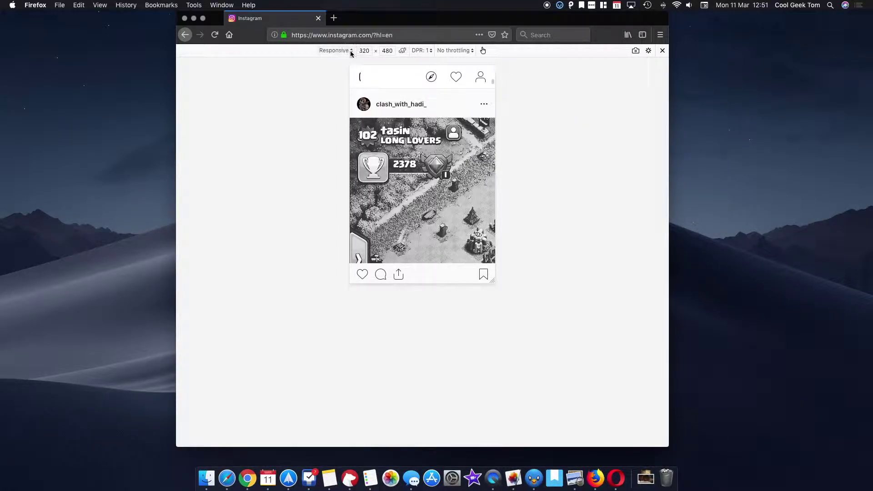
pyautogui.click(351, 51)
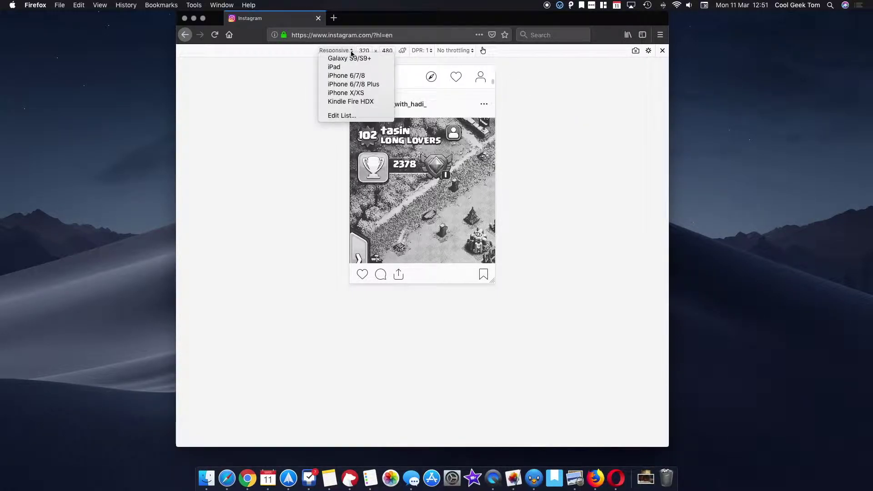
pyautogui.click(365, 92)
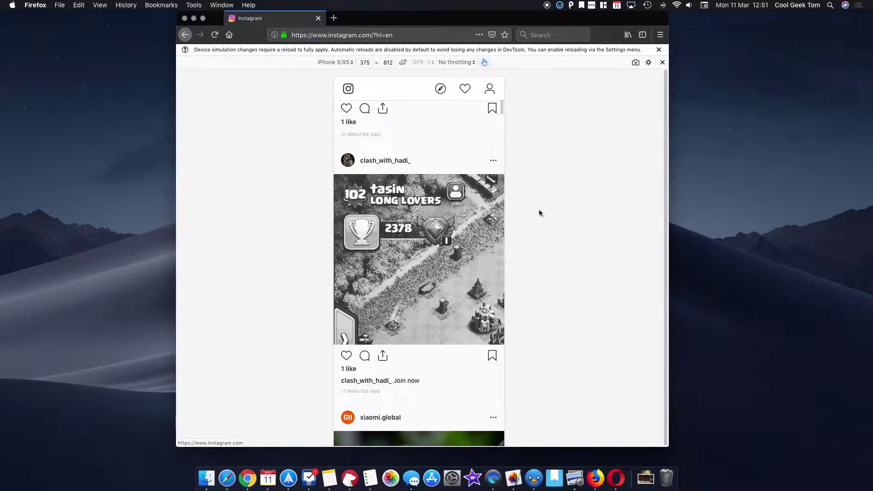
pyautogui.scroll(3, 434, 184)
pyautogui.scroll(-3, 434, 184)
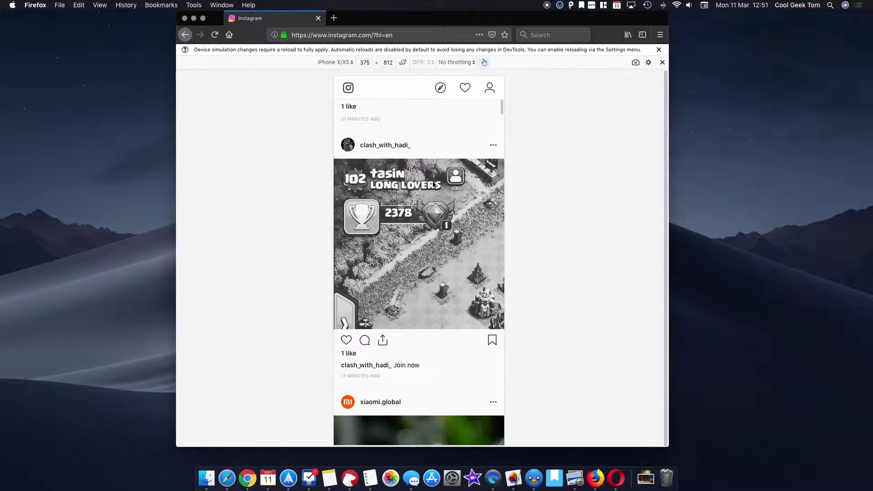
pyautogui.click(214, 34)
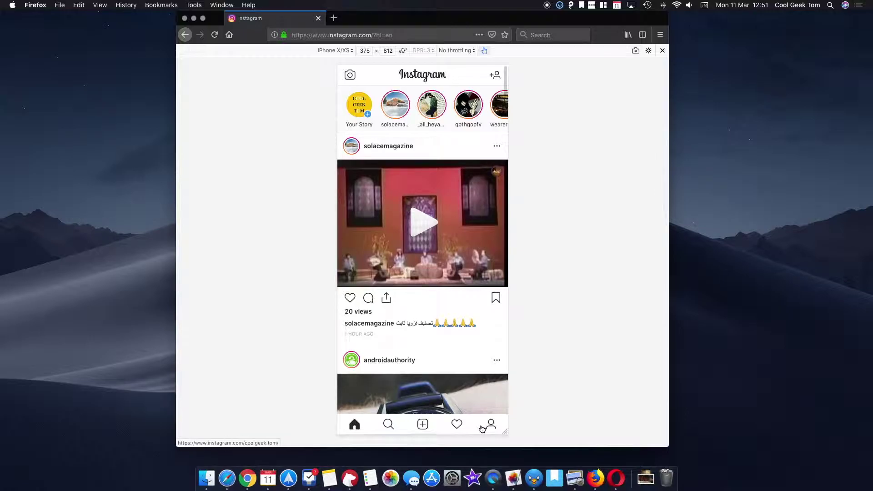
pyautogui.click(194, 19)
pyautogui.click(618, 476)
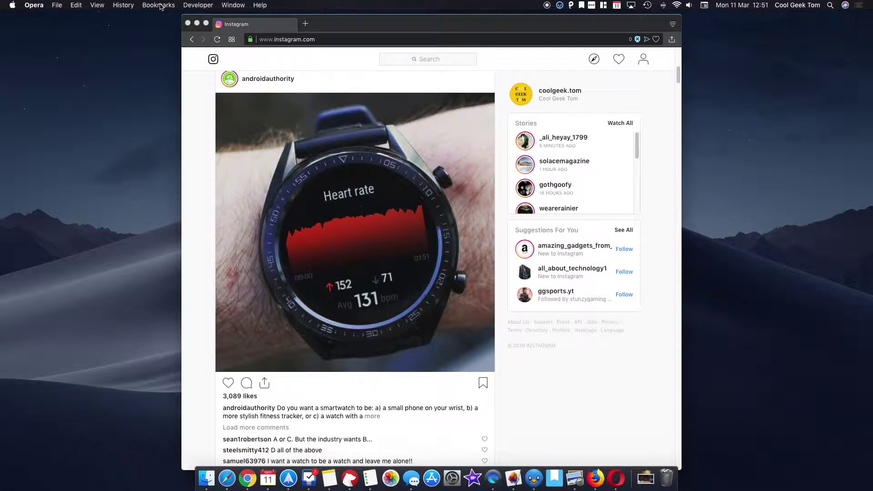
# Emulate an iPhone X in Opera's developer tools, reload Instagram into its mobile layout, then close DevTools
pyautogui.click(198, 6)
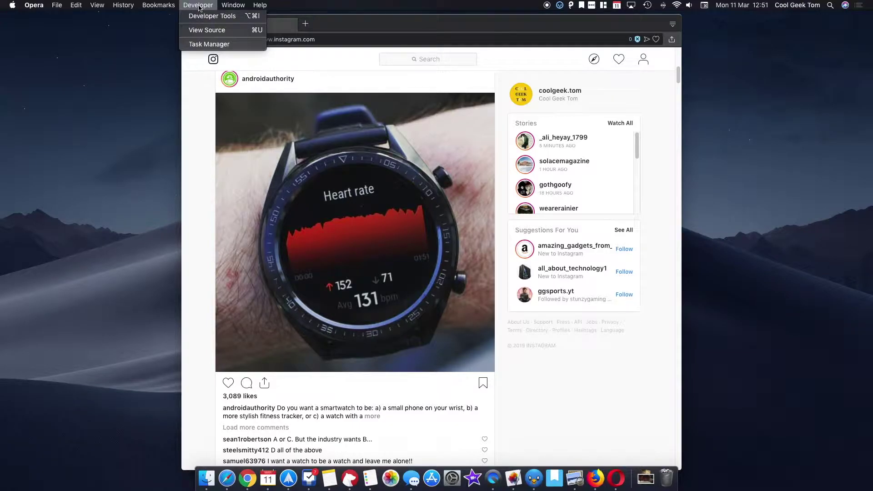
pyautogui.click(207, 17)
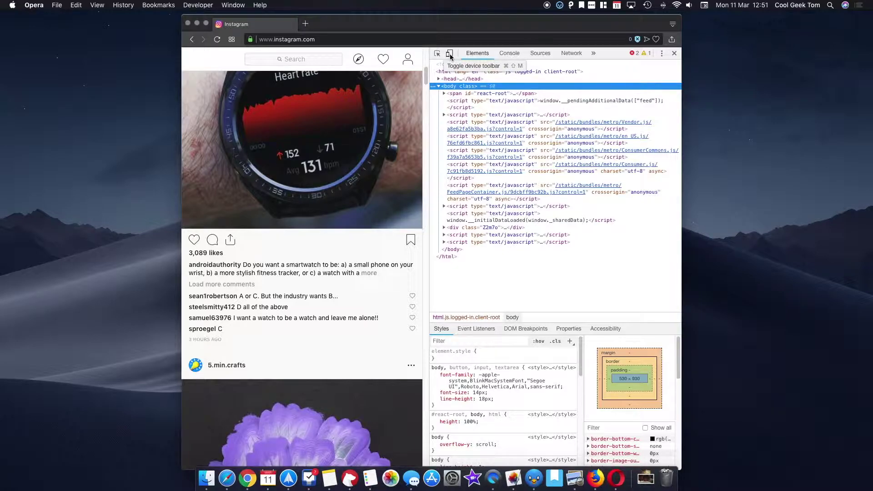
pyautogui.click(449, 55)
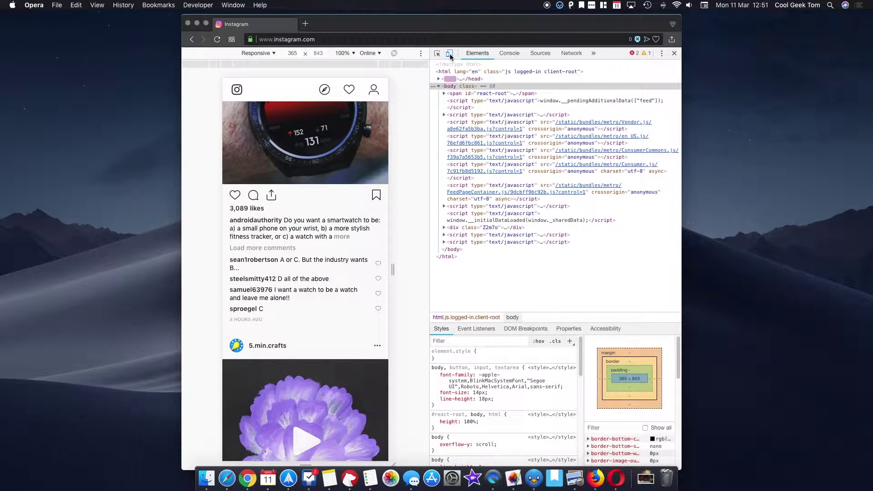
pyautogui.click(271, 54)
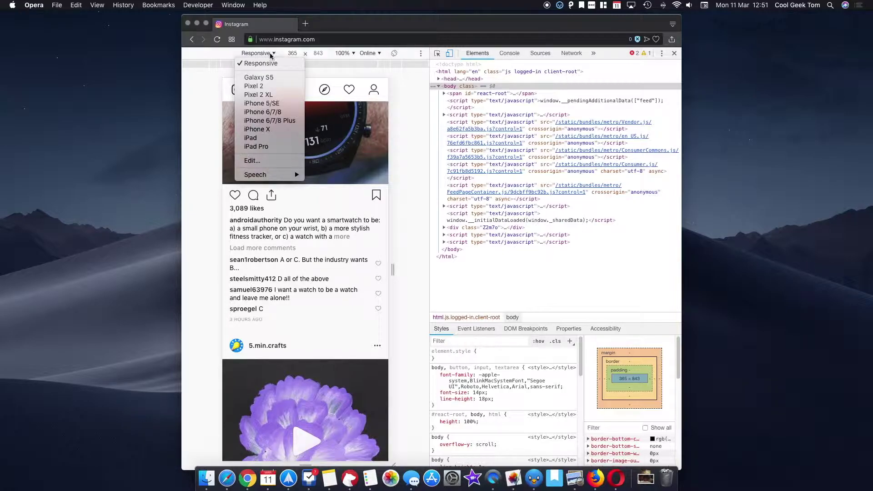
pyautogui.click(280, 132)
pyautogui.click(217, 39)
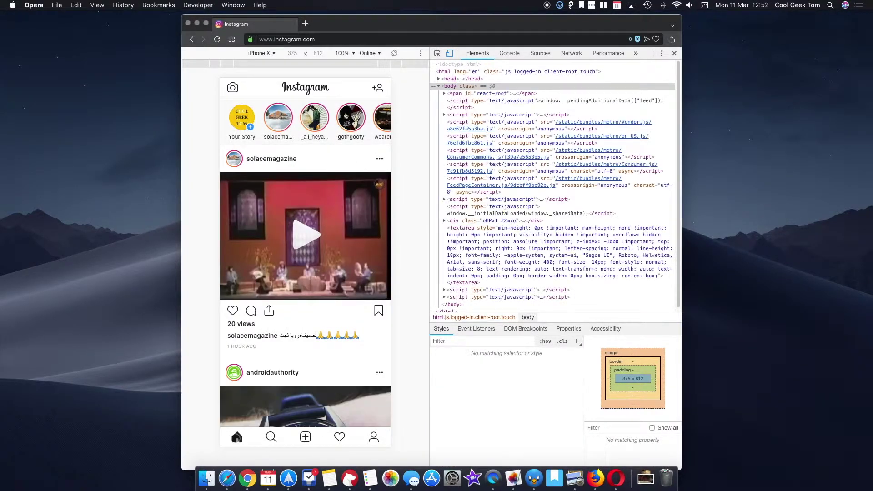
pyautogui.click(674, 53)
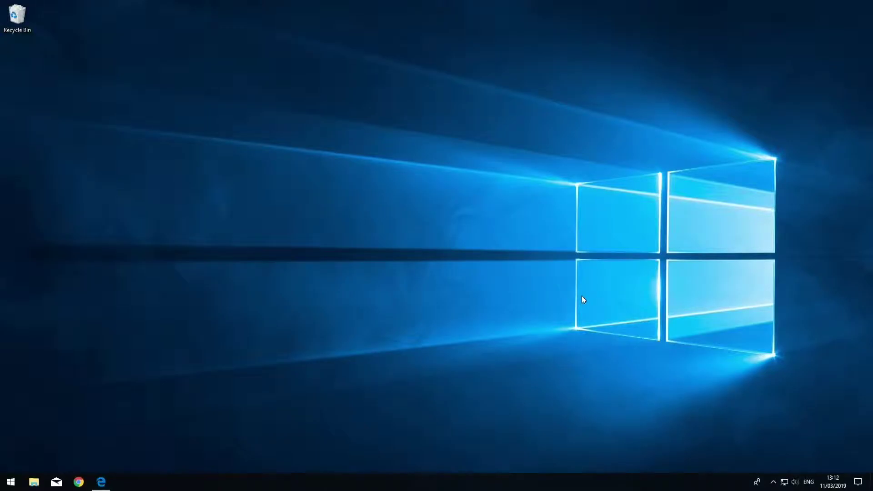
# Bring up Edge's Instagram window and open Developer Tools via ··· > More tools, revealing the hidden panels
pyautogui.click(103, 482)
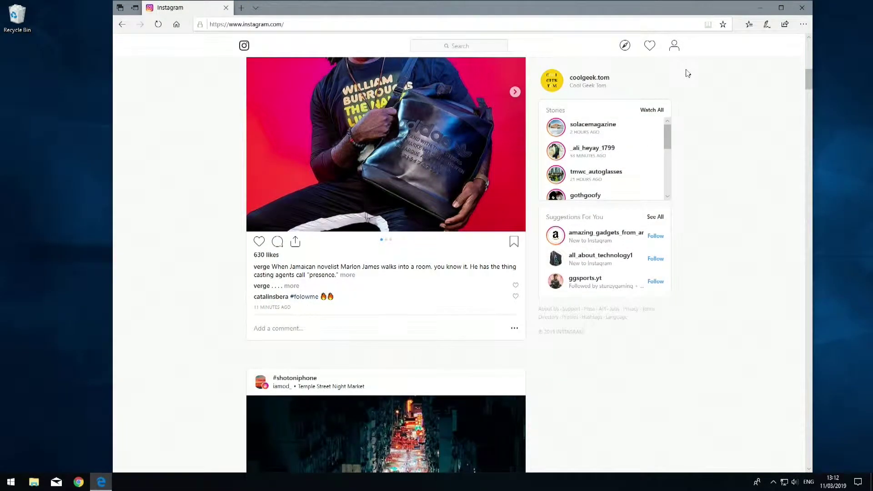
pyautogui.click(804, 24)
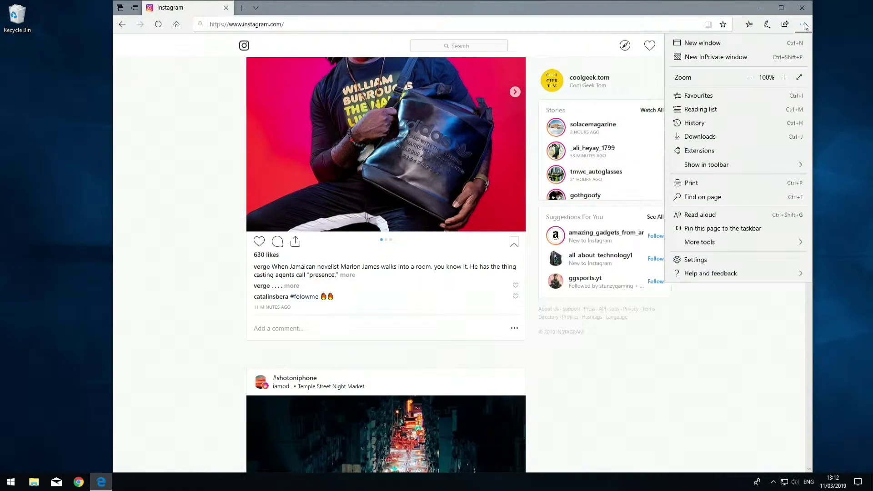
pyautogui.click(769, 244)
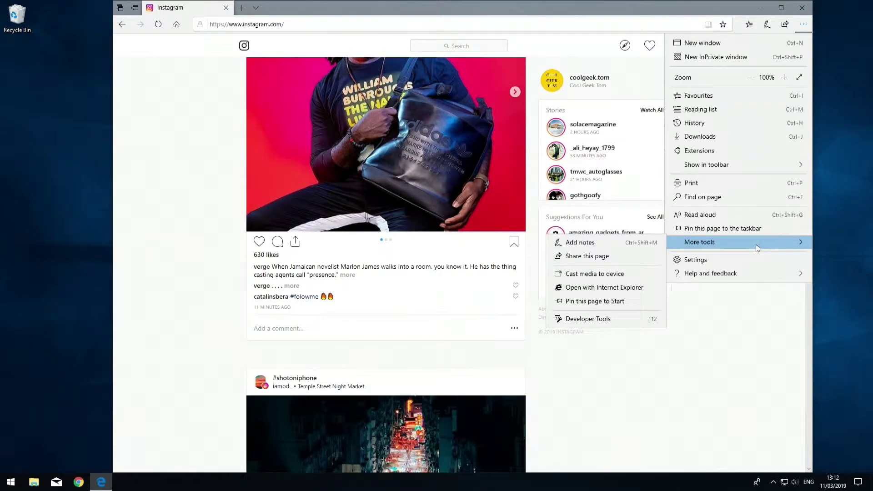
pyautogui.click(611, 320)
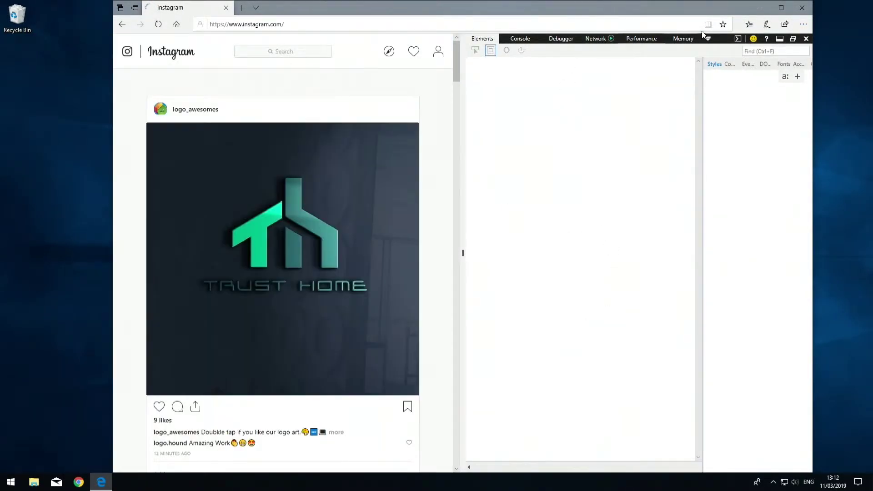
pyautogui.click(707, 40)
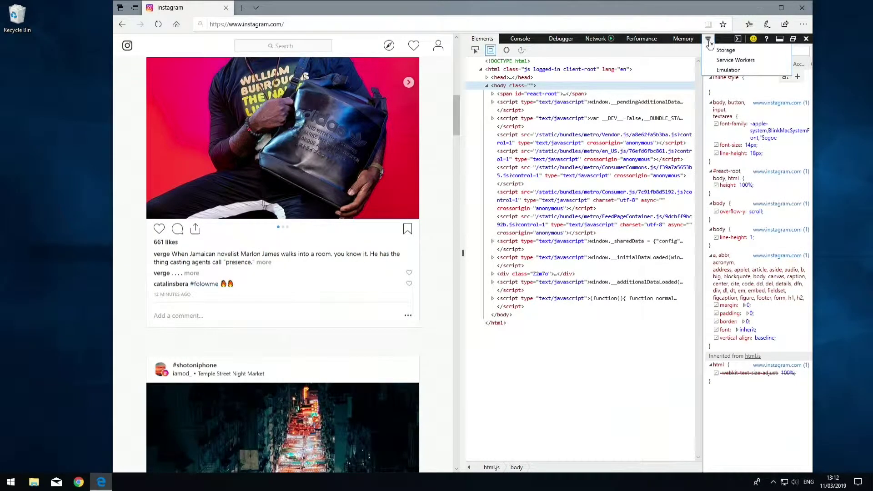
# In Edge's Emulation panel set the browser profile to Windows Phone (Microsoft Lumia 950)
pyautogui.click(728, 70)
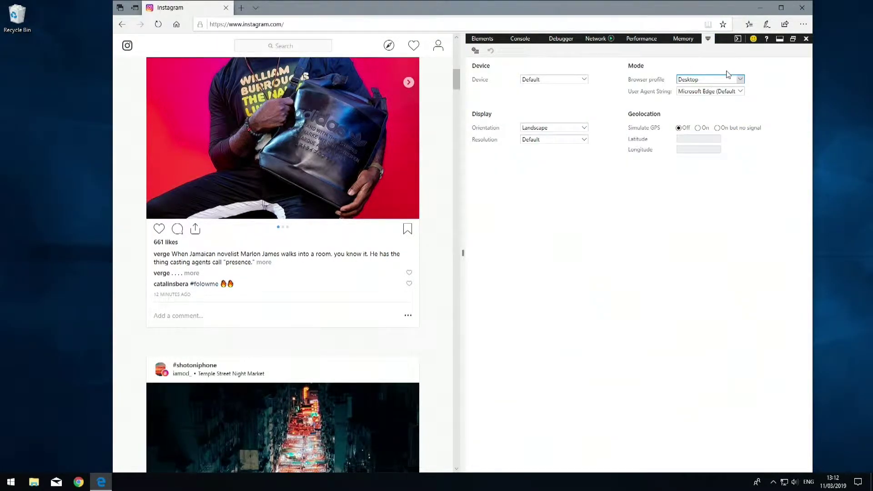
pyautogui.click(582, 83)
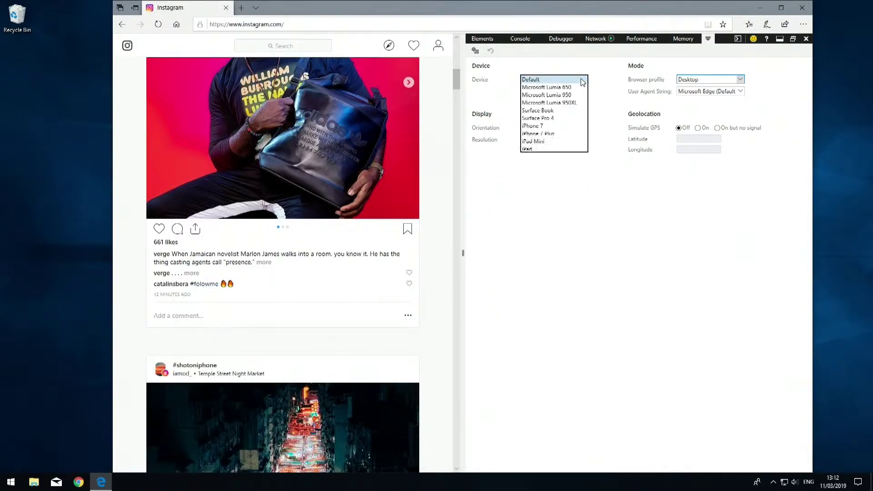
pyautogui.click(611, 77)
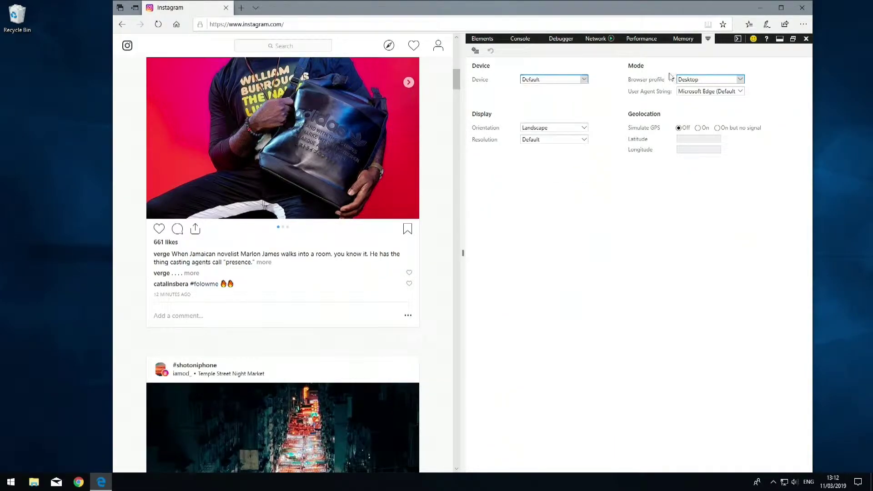
pyautogui.click(742, 81)
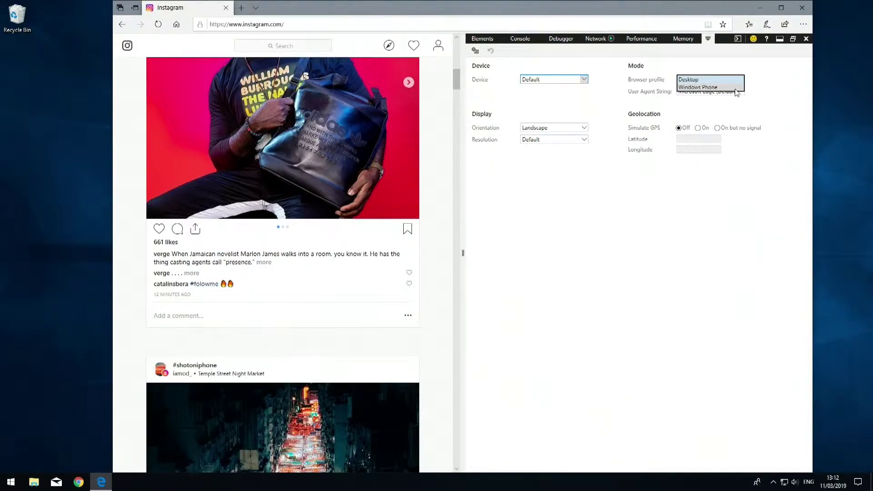
pyautogui.click(736, 88)
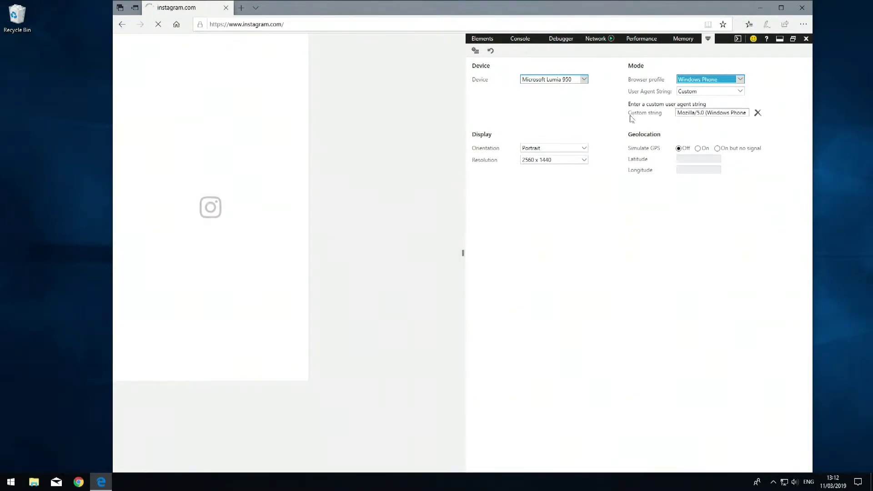